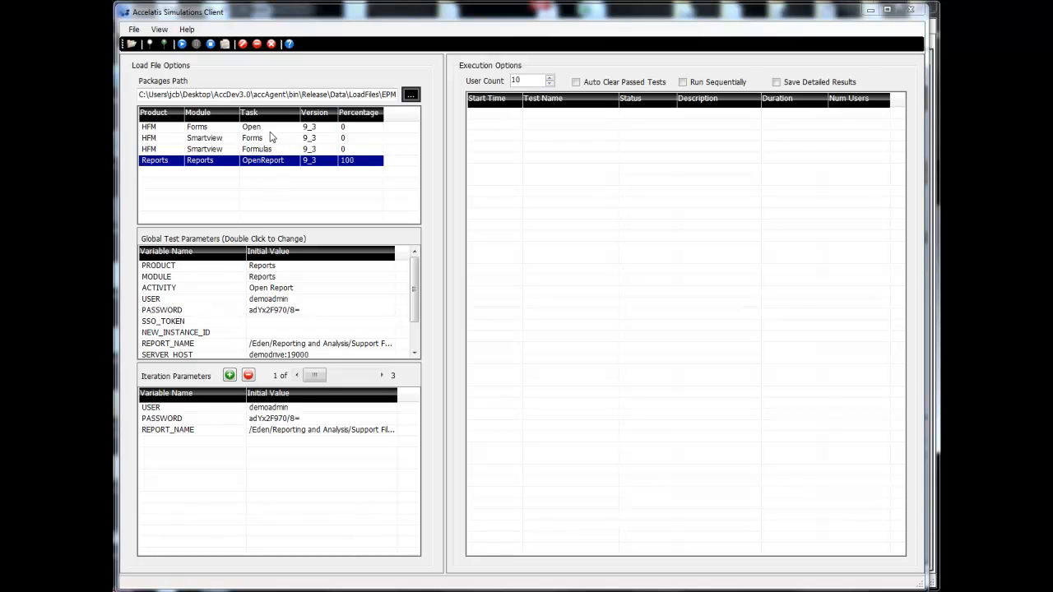
- Review the global and iteration parameters of each HFM and Reports task in the load file list
{"action": "left_click", "coordinate": [269, 129]}
{"action": "left_click", "coordinate": [265, 138]}
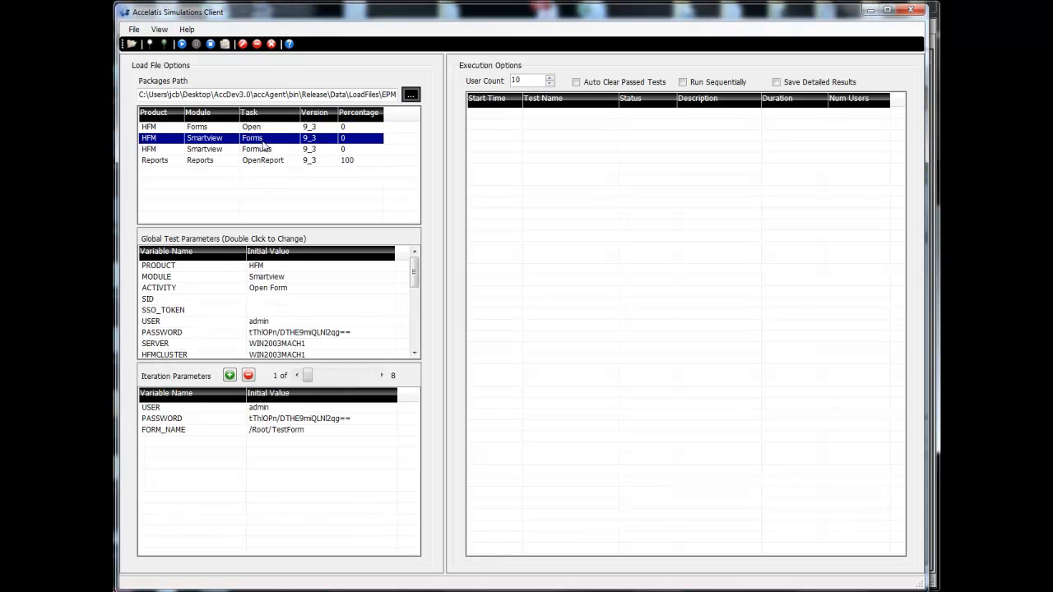
{"action": "left_click", "coordinate": [263, 150]}
{"action": "left_click", "coordinate": [262, 160]}
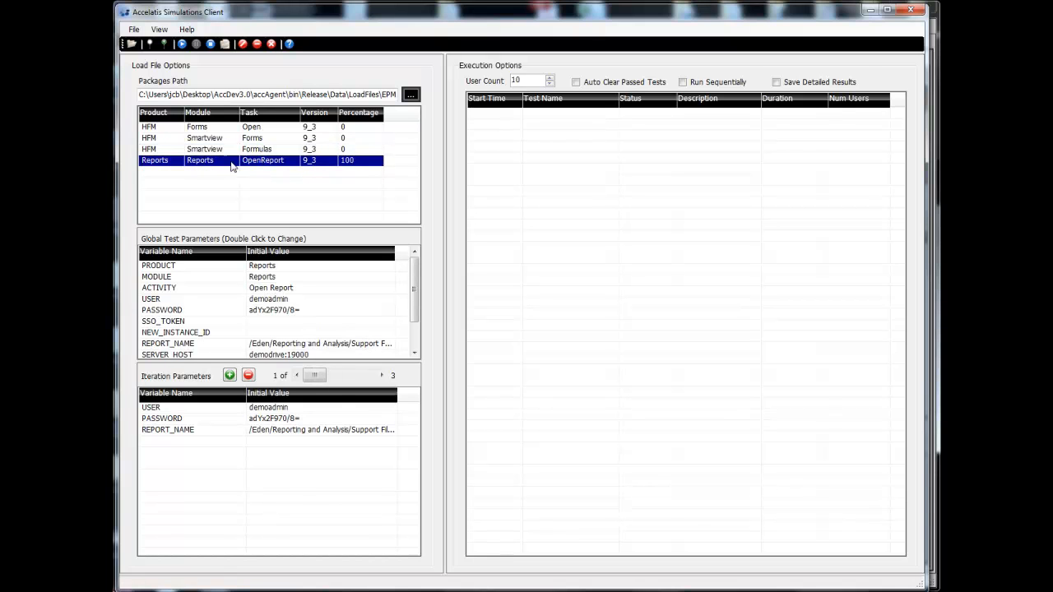
{"action": "left_click", "coordinate": [241, 150]}
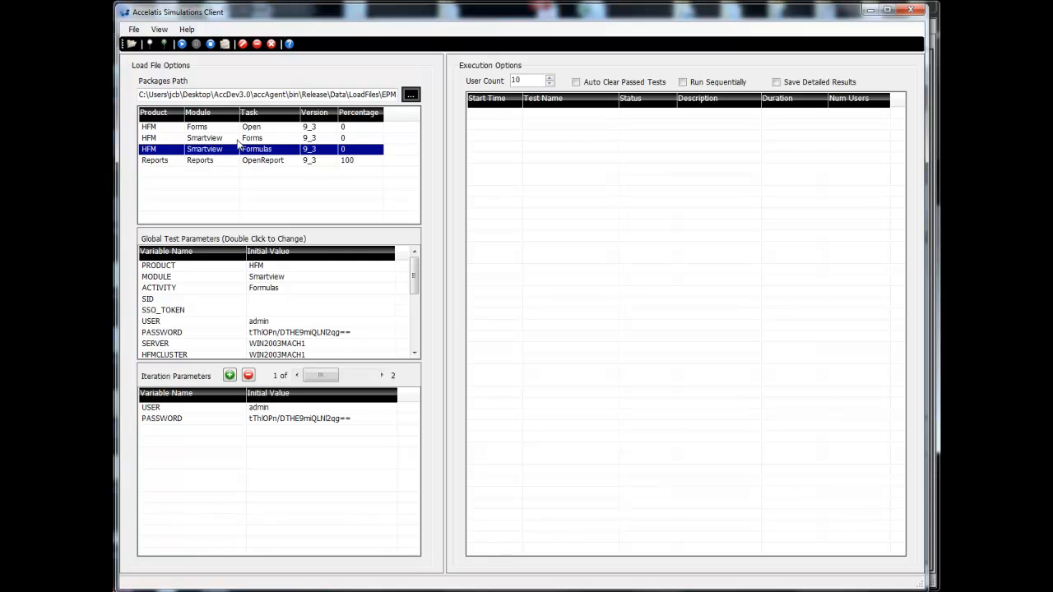
{"action": "left_click", "coordinate": [239, 140]}
{"action": "left_click", "coordinate": [235, 127]}
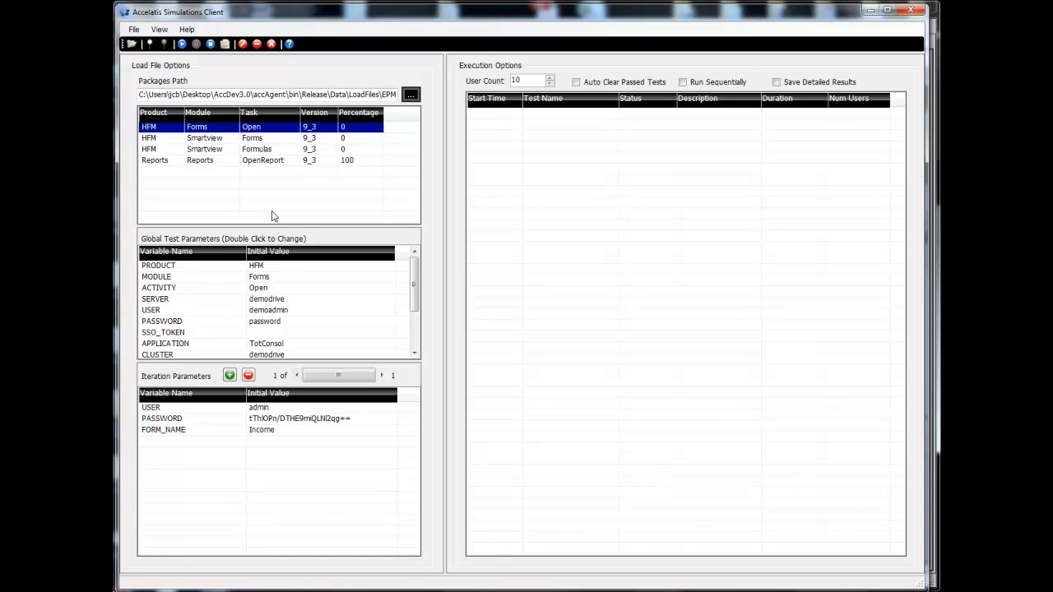
- View the user, password and report name iteration parameters of the Reports OpenReport task without changing them
{"action": "left_click", "coordinate": [275, 161]}
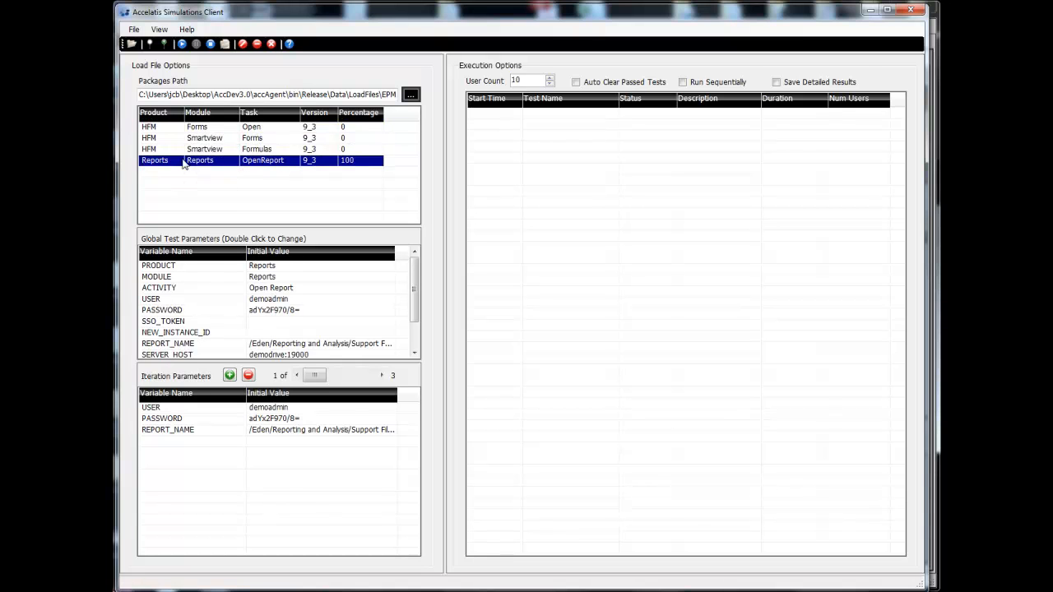
{"action": "double_click", "coordinate": [271, 412]}
{"action": "left_click", "coordinate": [768, 345]}
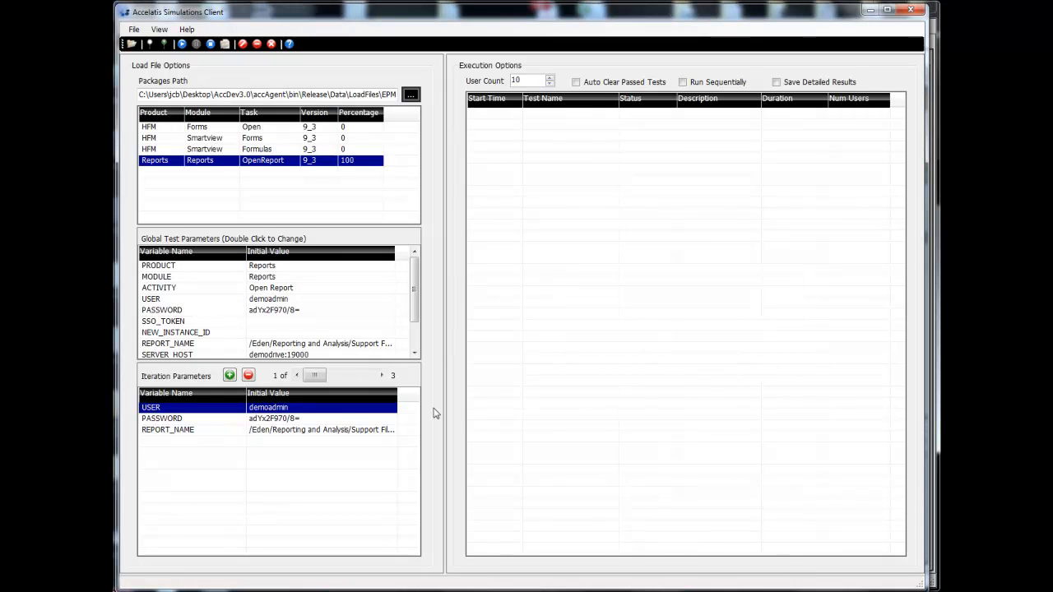
{"action": "double_click", "coordinate": [362, 418]}
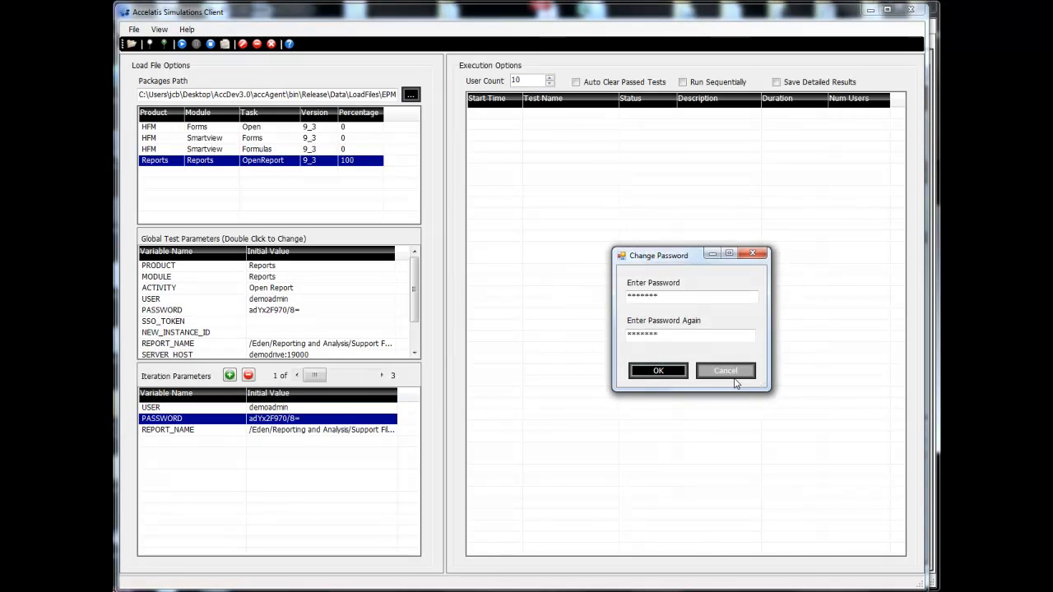
{"action": "left_click", "coordinate": [735, 381]}
{"action": "double_click", "coordinate": [329, 429]}
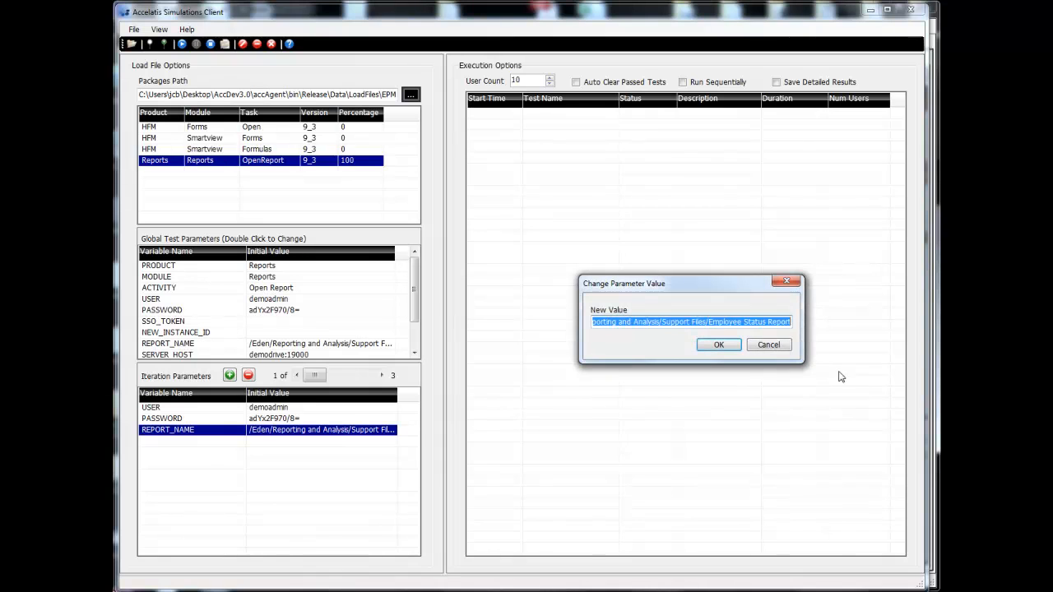
{"action": "left_click", "coordinate": [766, 345]}
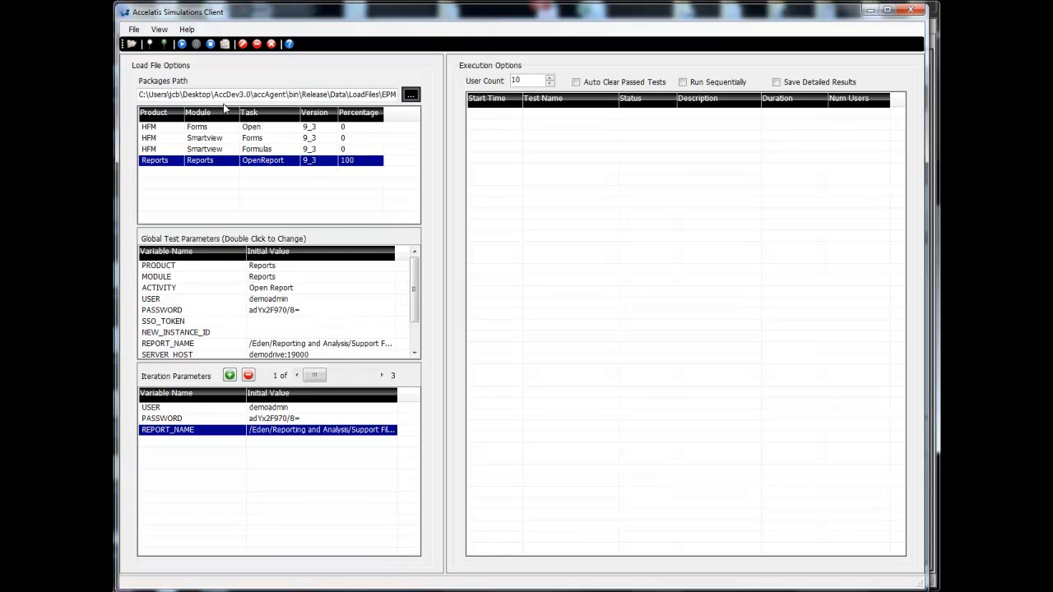
- Start the load simulation and select Reports test runs in the execution results
{"action": "left_click", "coordinate": [181, 44]}
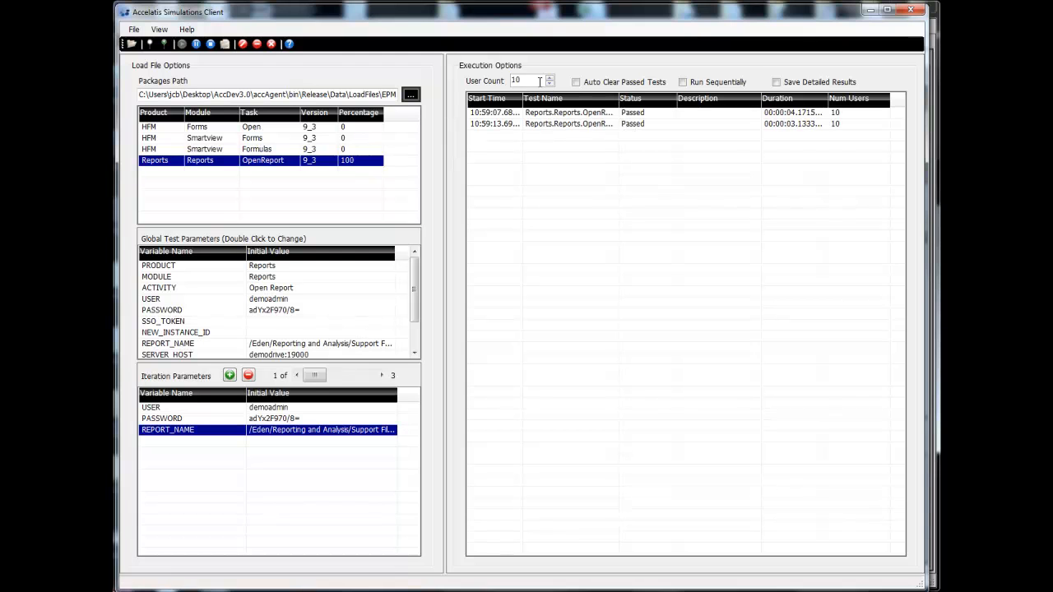
{"action": "left_click", "coordinate": [597, 126]}
{"action": "left_click", "coordinate": [599, 136]}
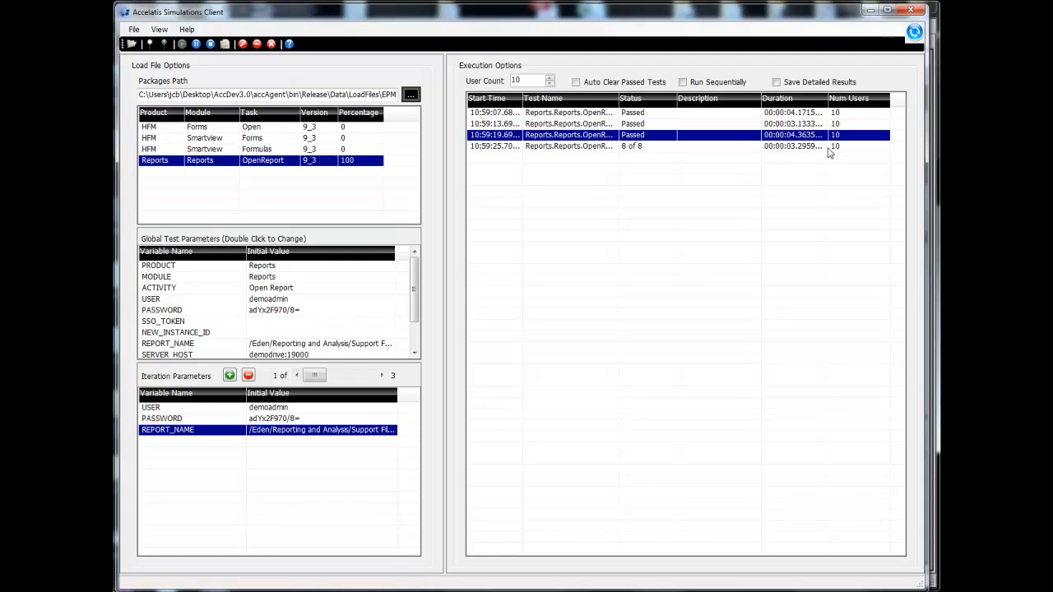
- Set the HFM Forms Open task's percentage to 25 and select its test run in the execution results
{"action": "double_click", "coordinate": [358, 127]}
{"action": "type", "text": "25"}
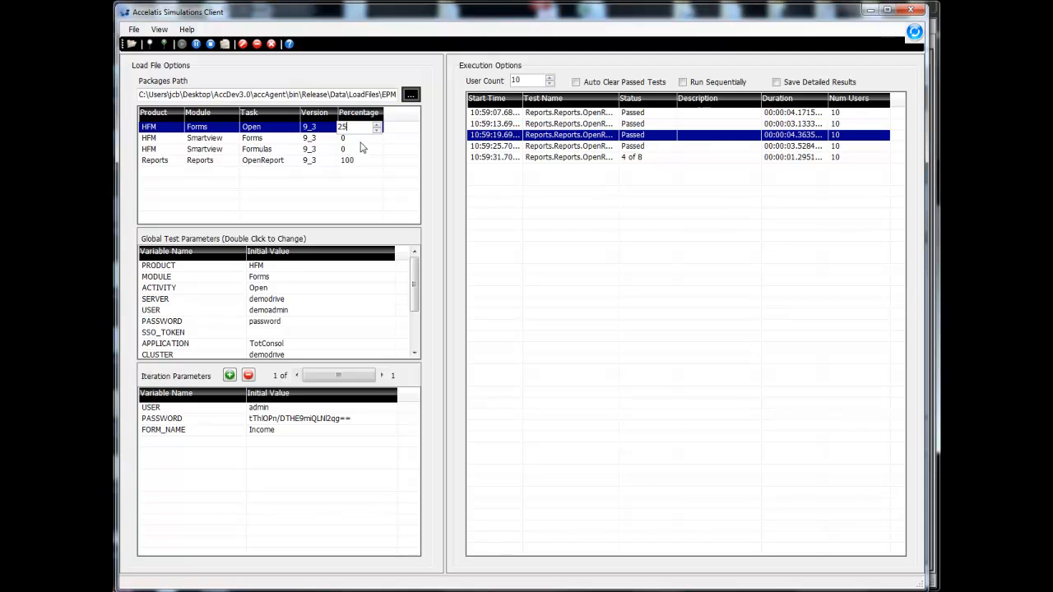
{"action": "left_click", "coordinate": [367, 183]}
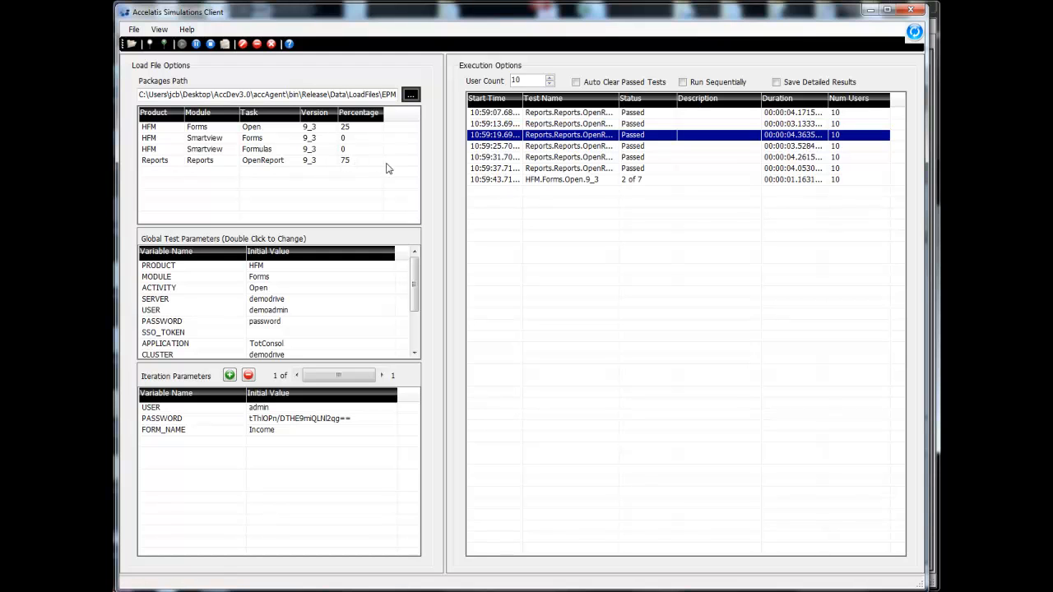
{"action": "left_click", "coordinate": [559, 181]}
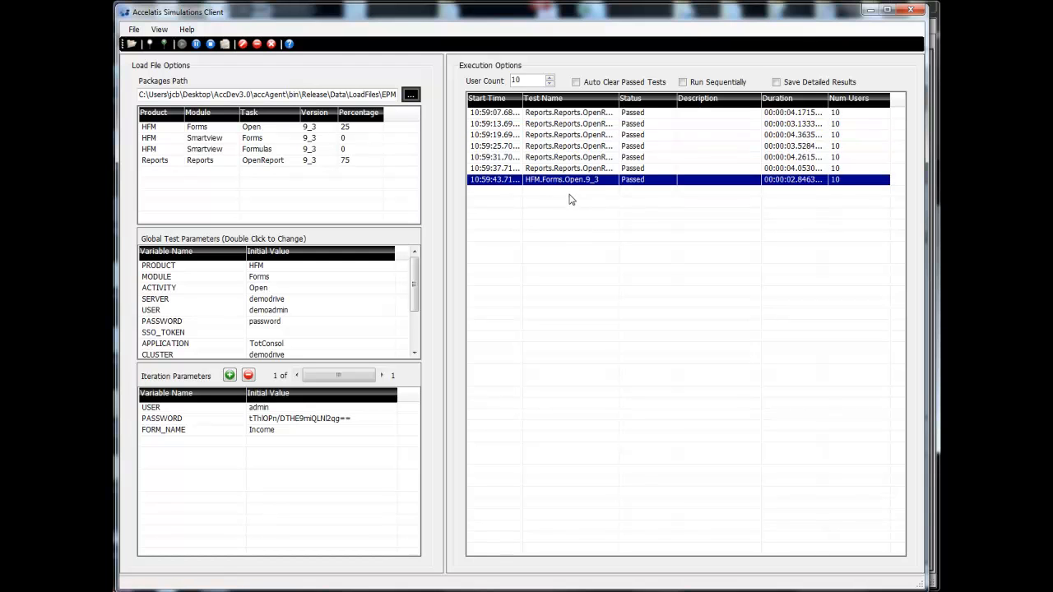
- Set the percentages of the HFM Smartview Forms and HFM Smartview Formulas tasks to 25 each
{"action": "double_click", "coordinate": [356, 138]}
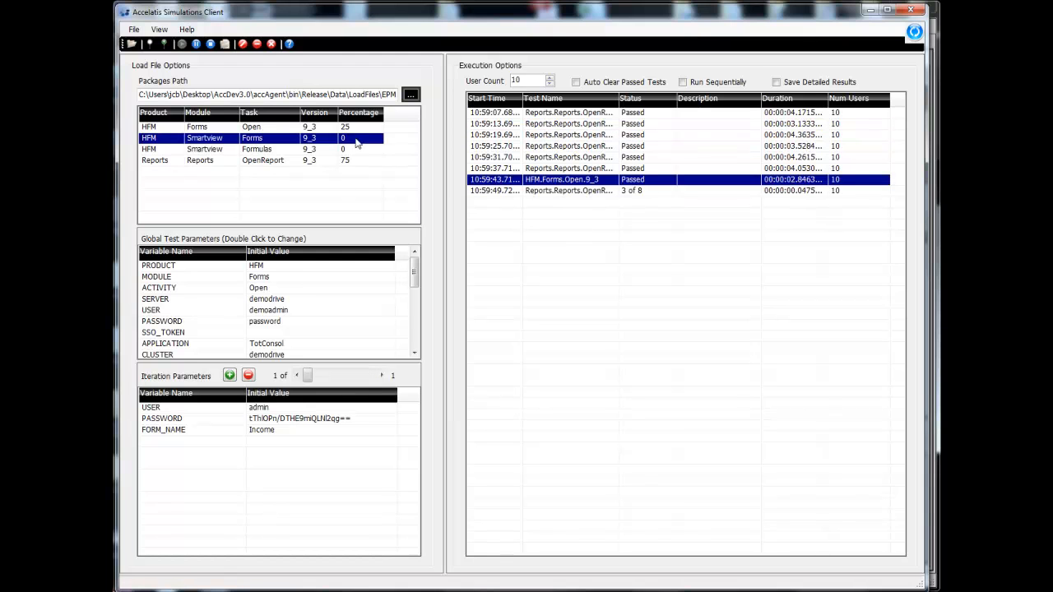
{"action": "type", "text": "25"}
{"action": "double_click", "coordinate": [356, 149]}
{"action": "type", "text": "25"}
{"action": "left_click", "coordinate": [366, 183]}
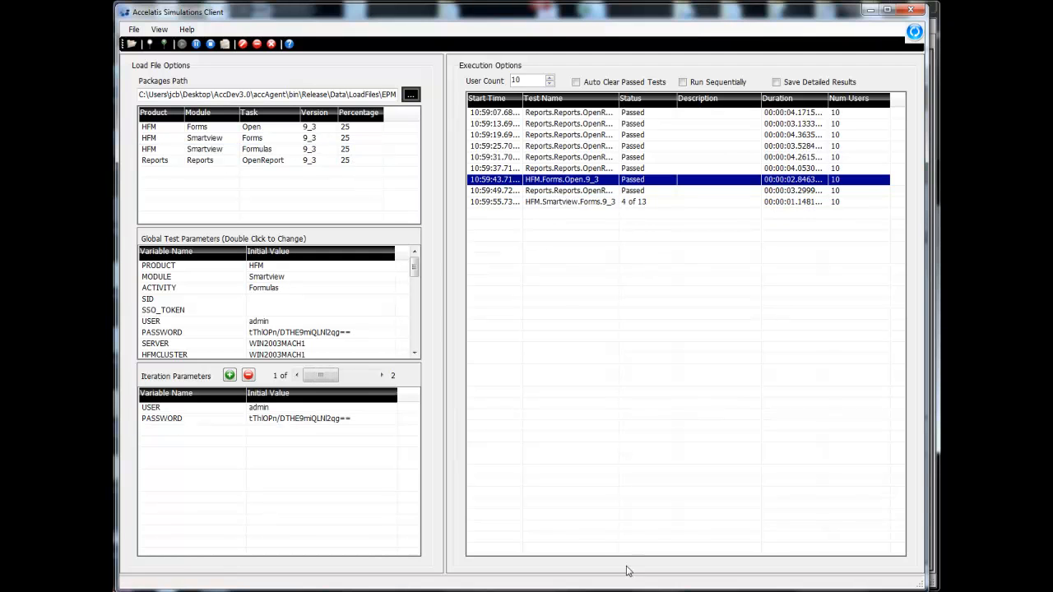
- Expand the run pane and examine the request details of several Reports runs and the HFM Forms Open run
{"action": "left_click", "coordinate": [165, 45]}
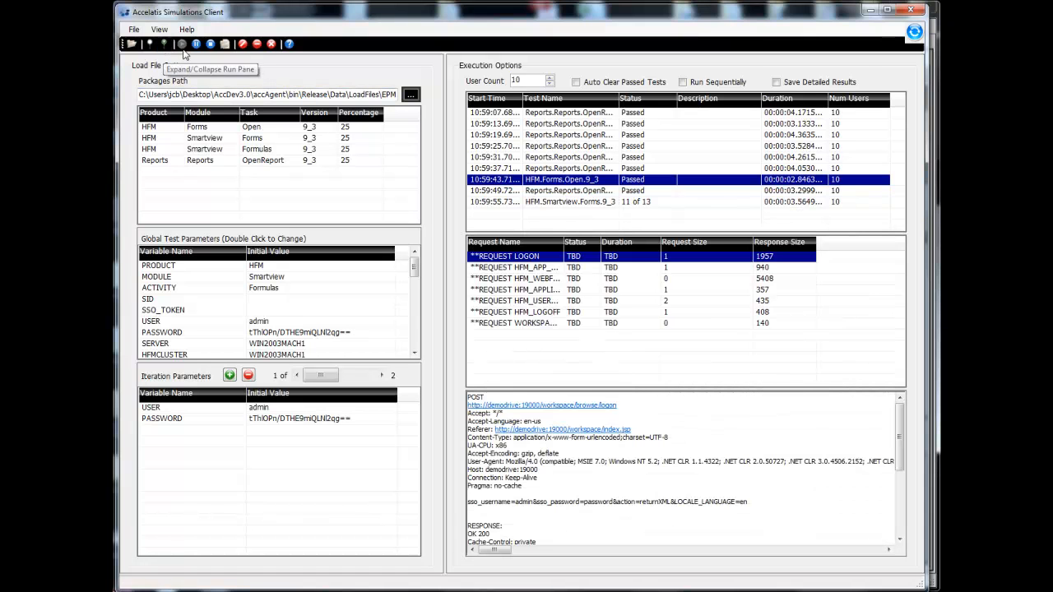
{"action": "left_click", "coordinate": [586, 191]}
{"action": "left_click", "coordinate": [605, 146]}
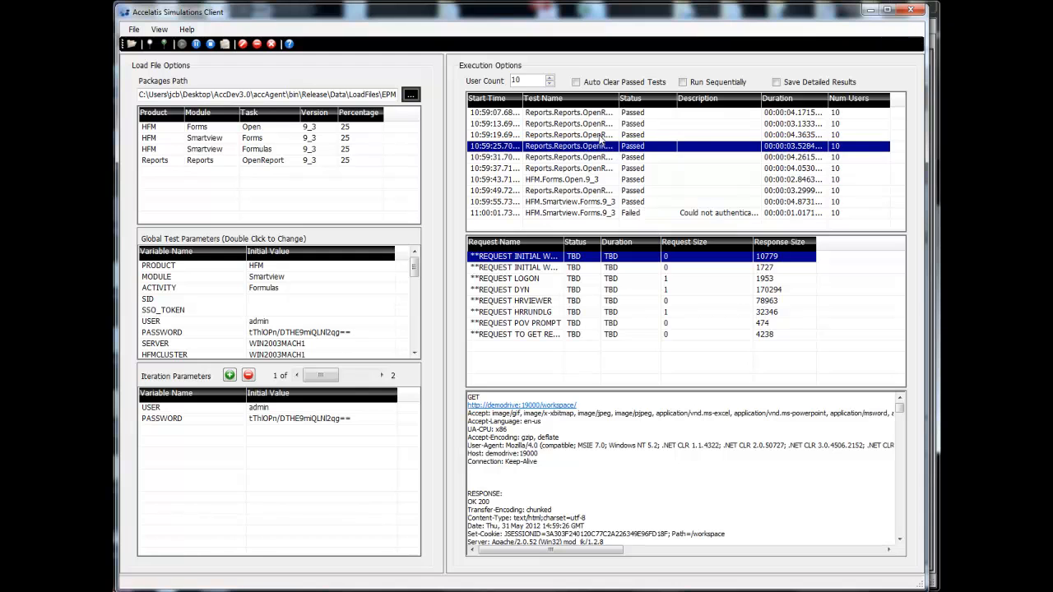
{"action": "left_click", "coordinate": [601, 135]}
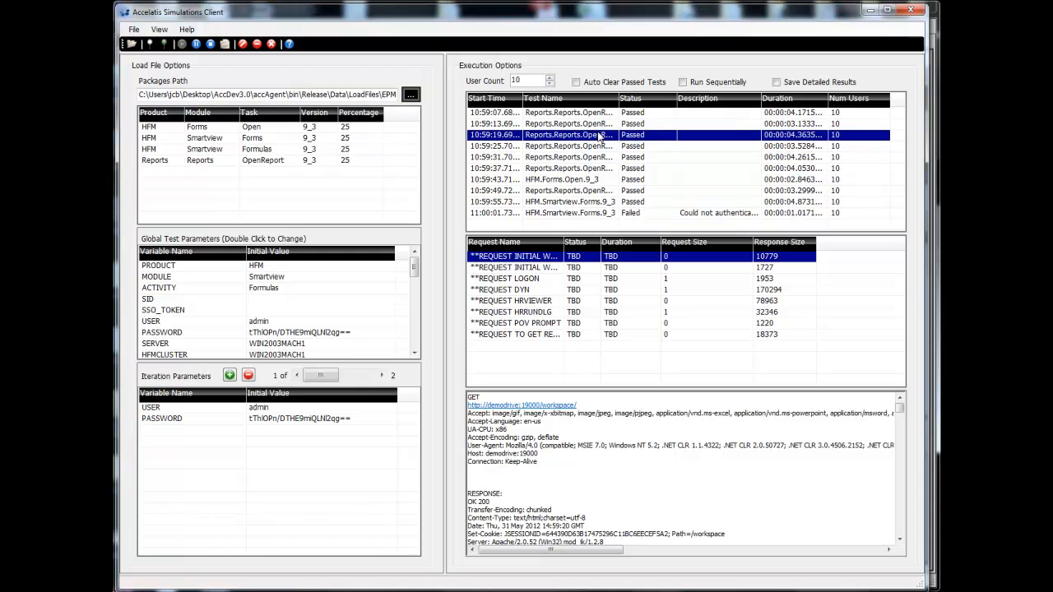
{"action": "left_click", "coordinate": [586, 184]}
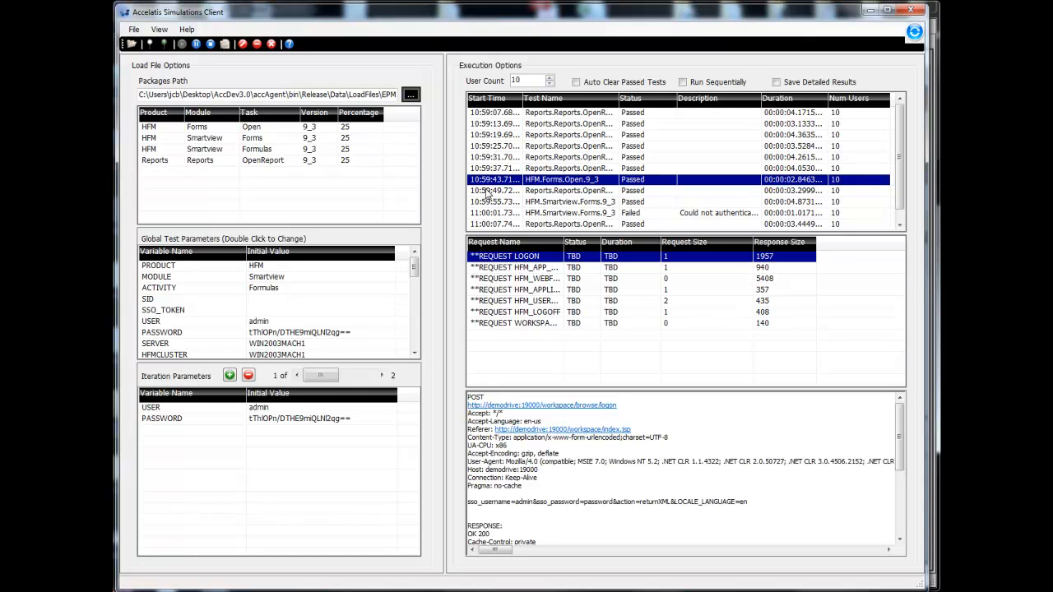
- Examine the failed HFM Smartview Forms run, widening its description column and checking the Smartview Forms task's iteration parameters
{"action": "left_click", "coordinate": [697, 214]}
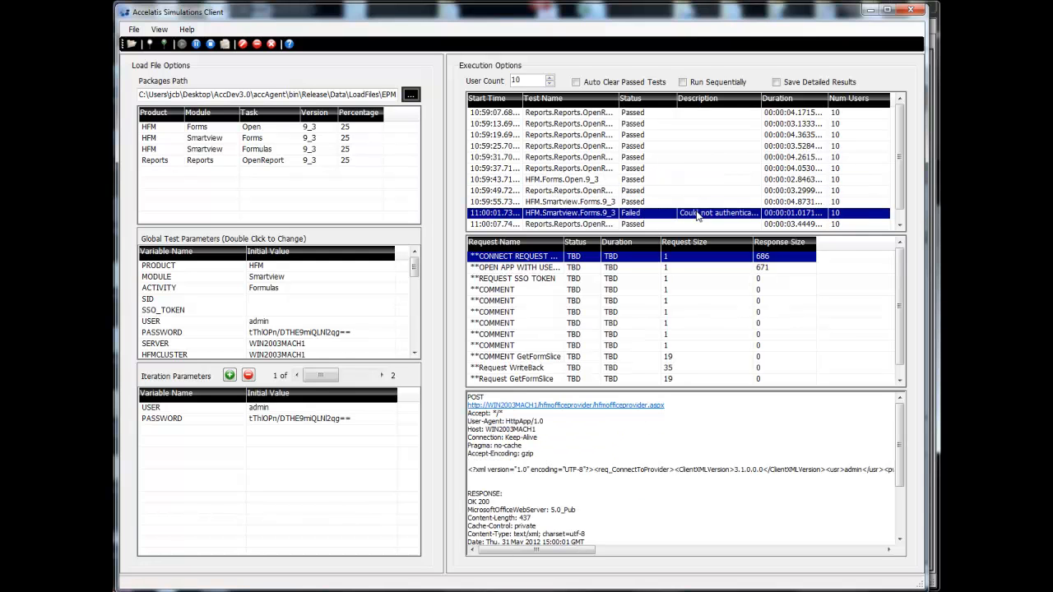
{"action": "left_click_drag", "start_coordinate": [761, 99], "coordinate": [813, 99]}
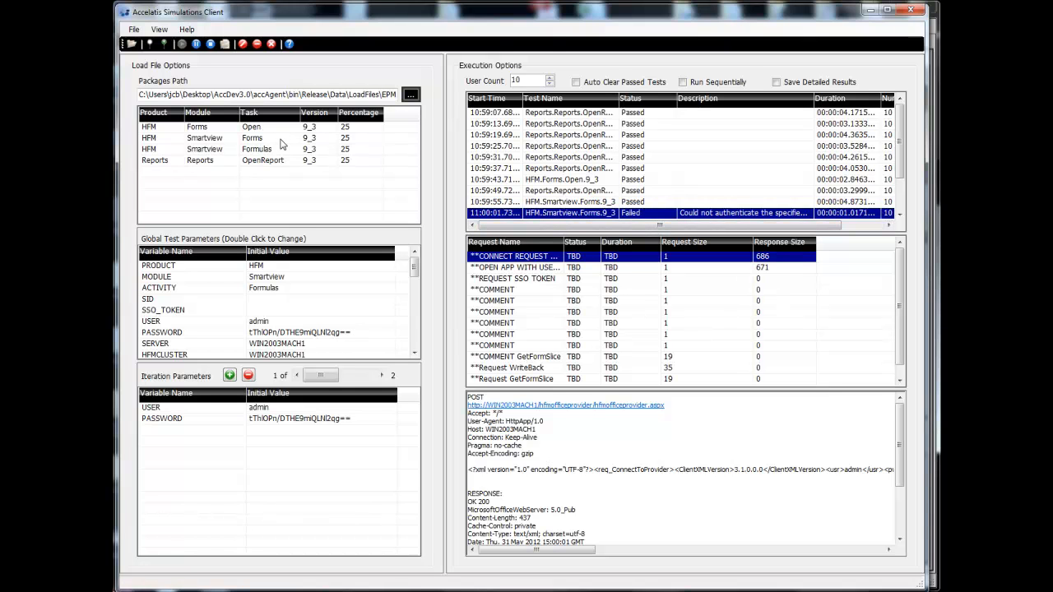
{"action": "left_click", "coordinate": [279, 140]}
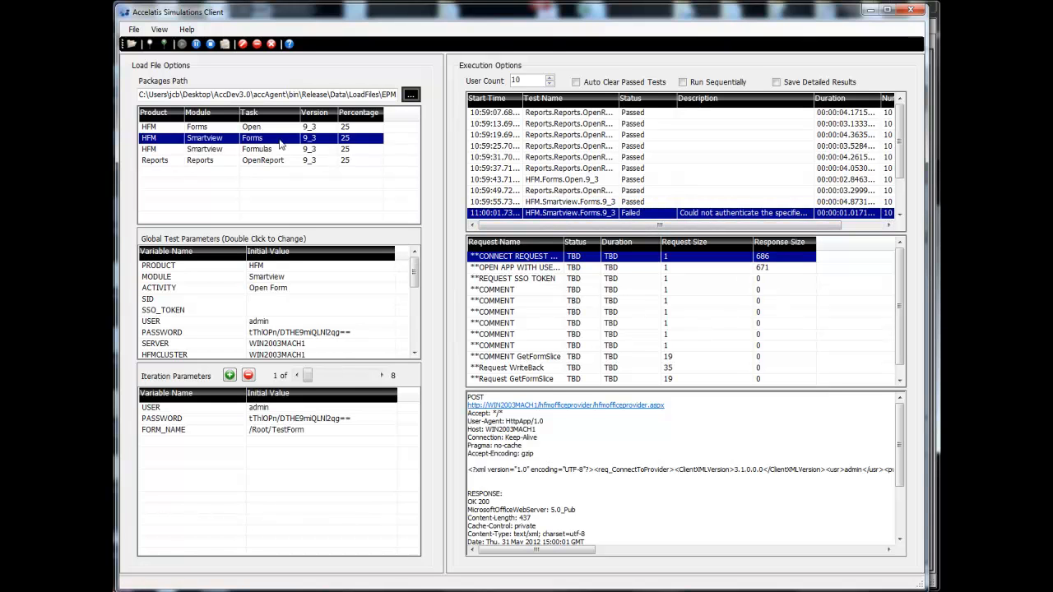
{"action": "left_click", "coordinate": [332, 375]}
{"action": "left_click", "coordinate": [334, 375]}
{"action": "left_click", "coordinate": [259, 411]}
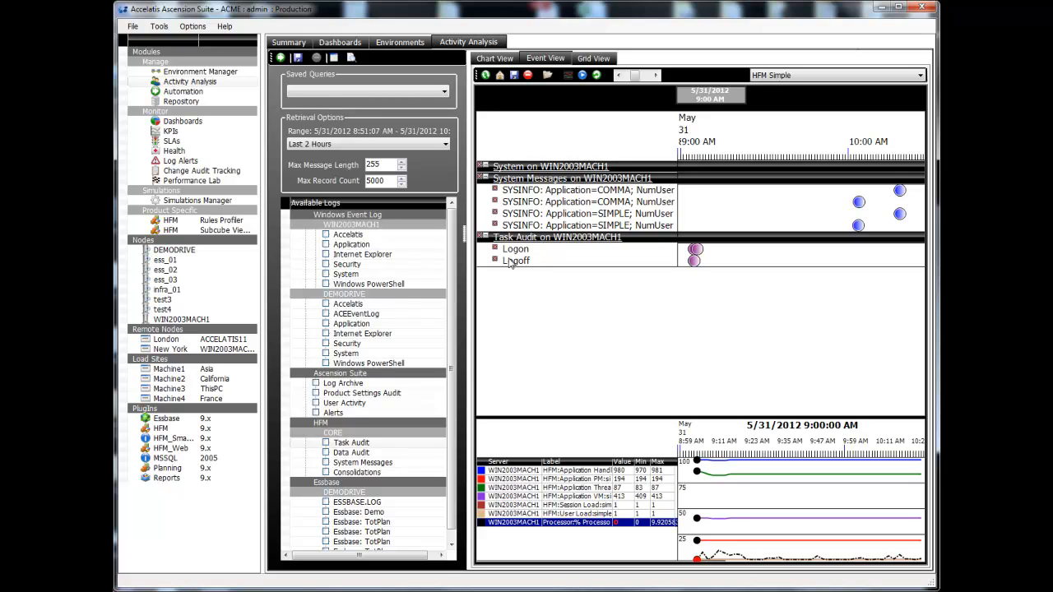
- In the Ascension Suite activity analysis, add the User Activity log for the last 30 minutes to the event view
{"action": "left_click", "coordinate": [316, 403]}
{"action": "left_click", "coordinate": [316, 403]}
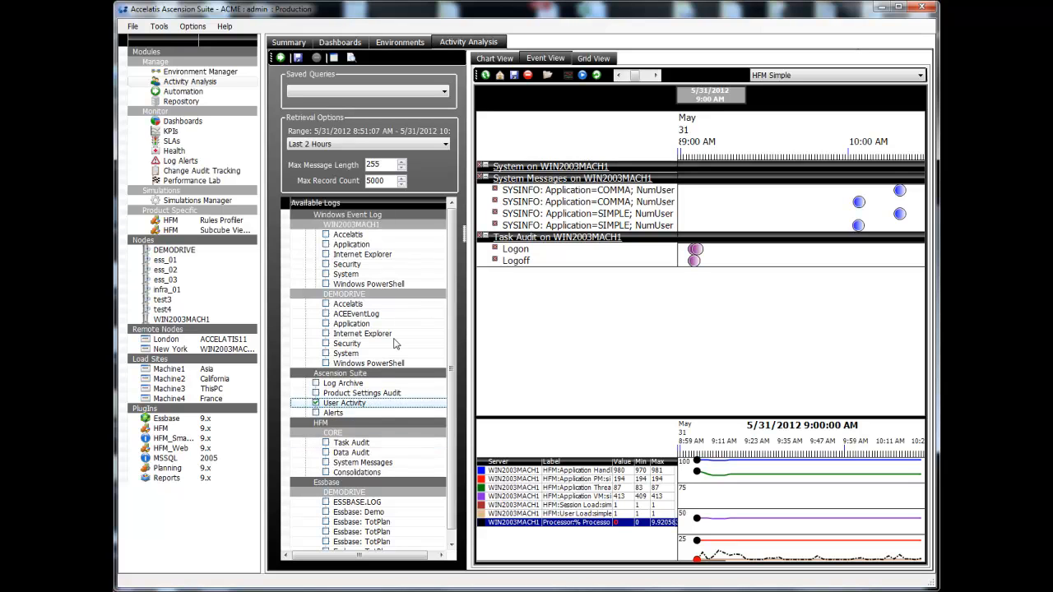
{"action": "left_click", "coordinate": [445, 144]}
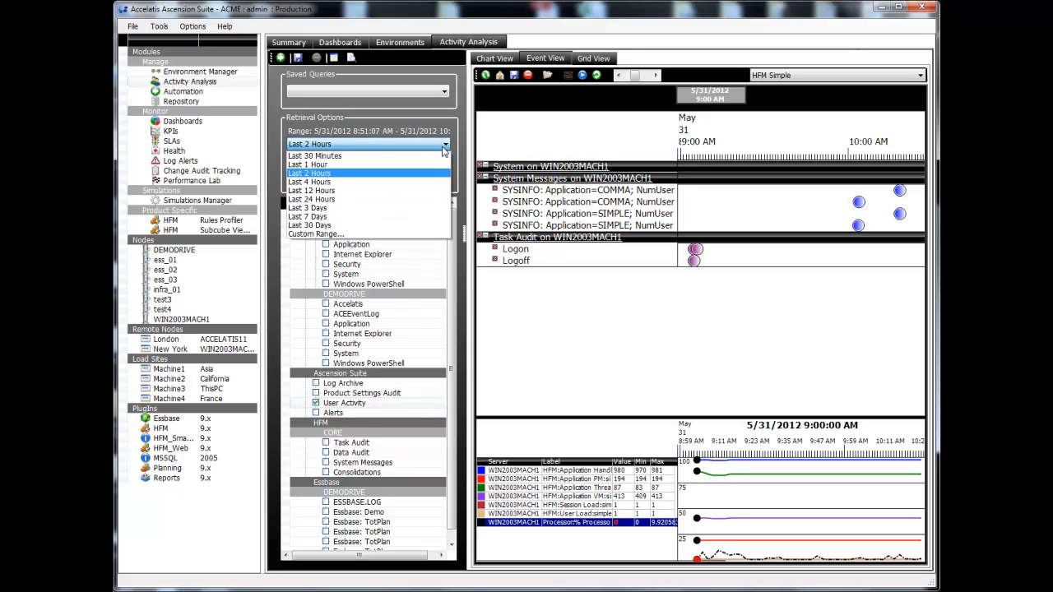
{"action": "left_click", "coordinate": [443, 155]}
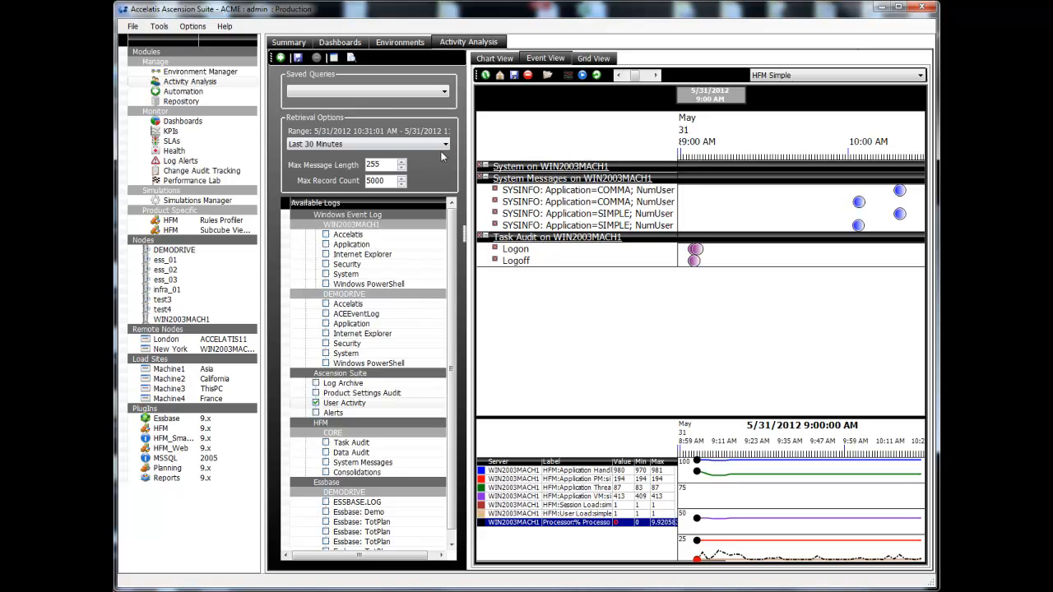
{"action": "left_click", "coordinate": [280, 57]}
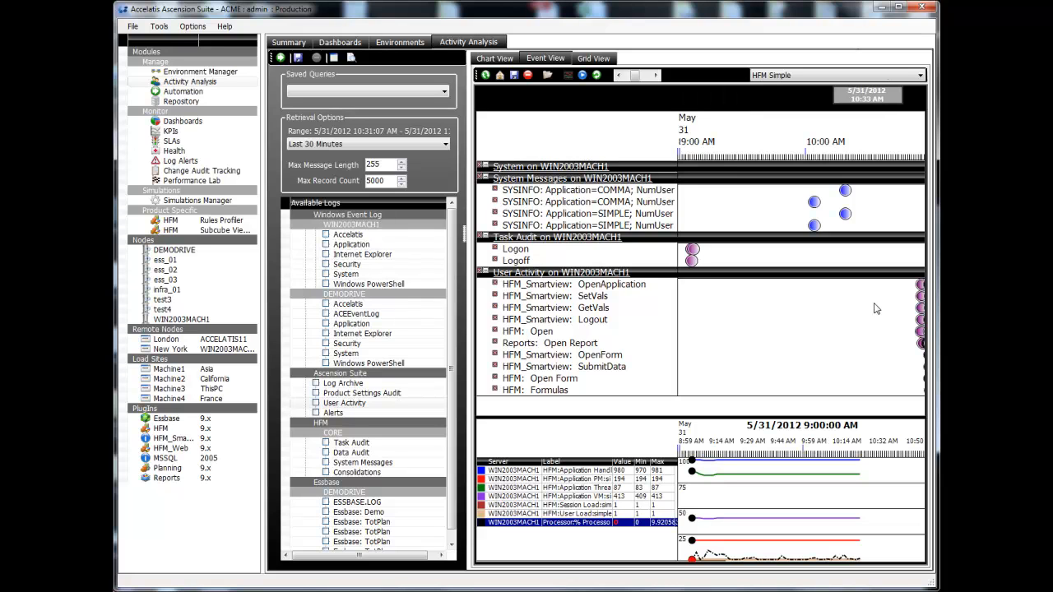
- Narrow the event timeline to start at 10:28 AM and reload the HFM Simple metrics for that period
{"action": "left_click_drag", "start_coordinate": [860, 101], "coordinate": [925, 104]}
{"action": "left_click", "coordinate": [921, 75]}
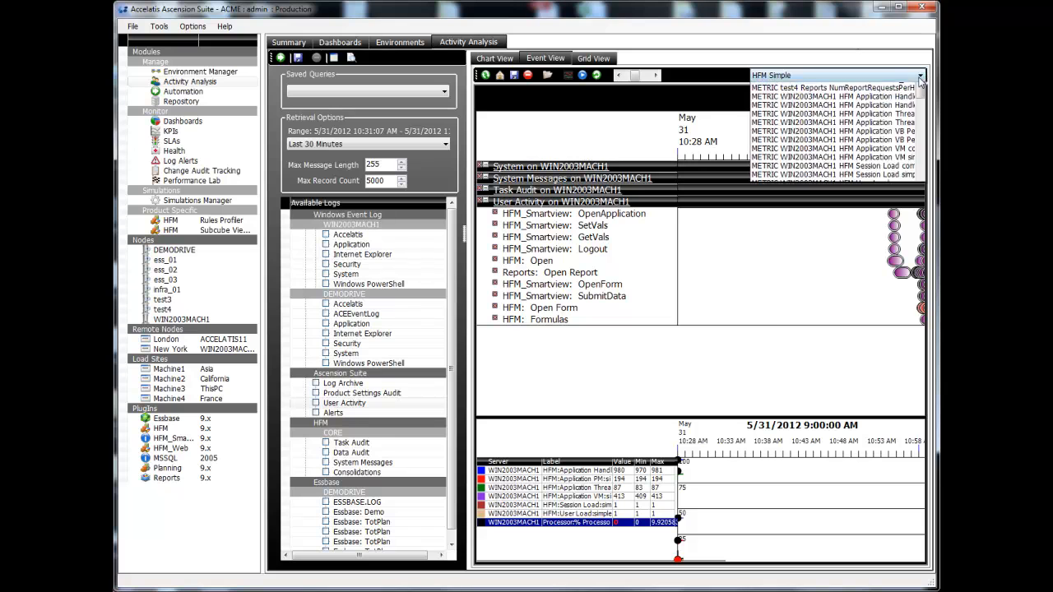
{"action": "left_click", "coordinate": [883, 88]}
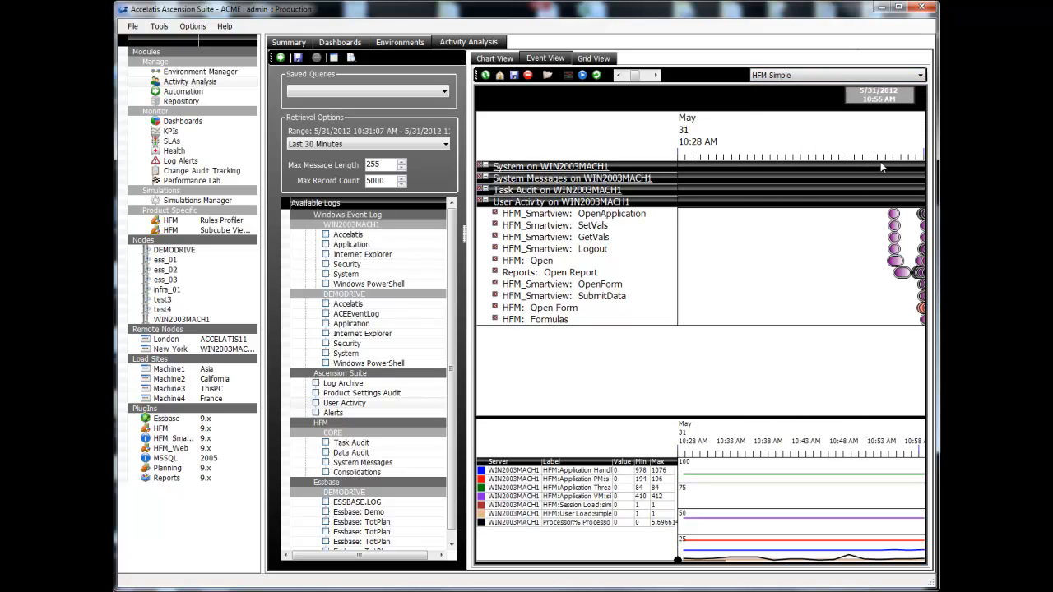
- Narrow the timeline to start at 10:58 AM and examine the details of the Open Report and Open Form events
{"action": "left_click_drag", "start_coordinate": [826, 93], "coordinate": [933, 105]}
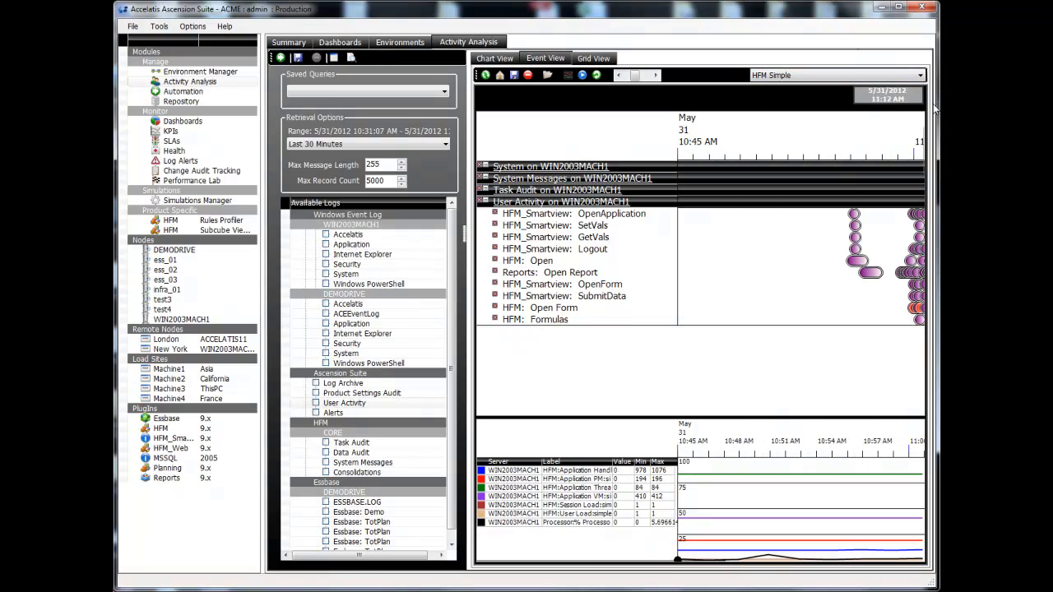
{"action": "left_click_drag", "start_coordinate": [816, 93], "coordinate": [929, 97]}
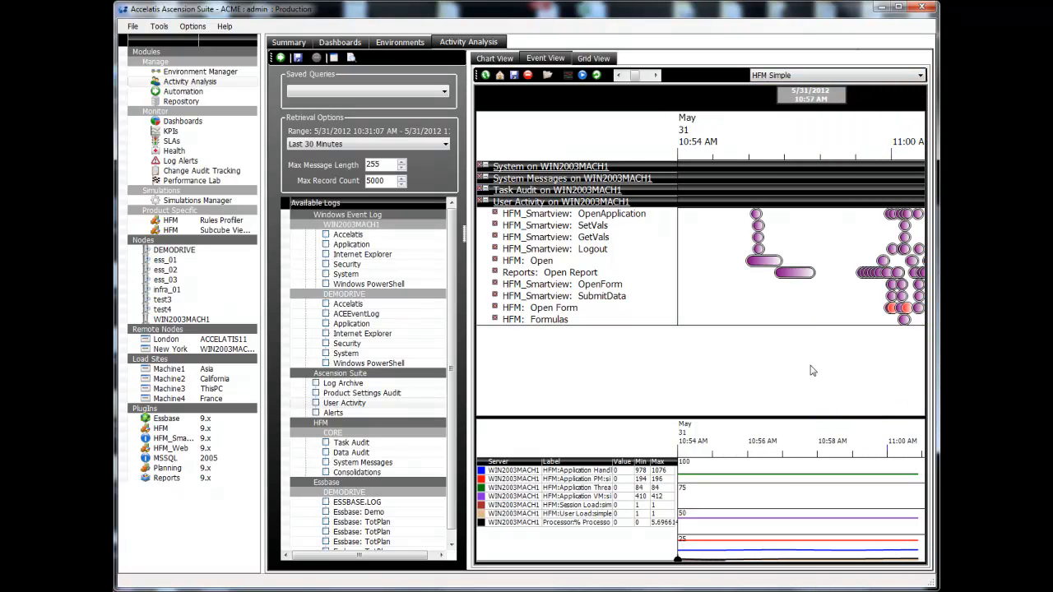
{"action": "mouse_move", "coordinate": [800, 274]}
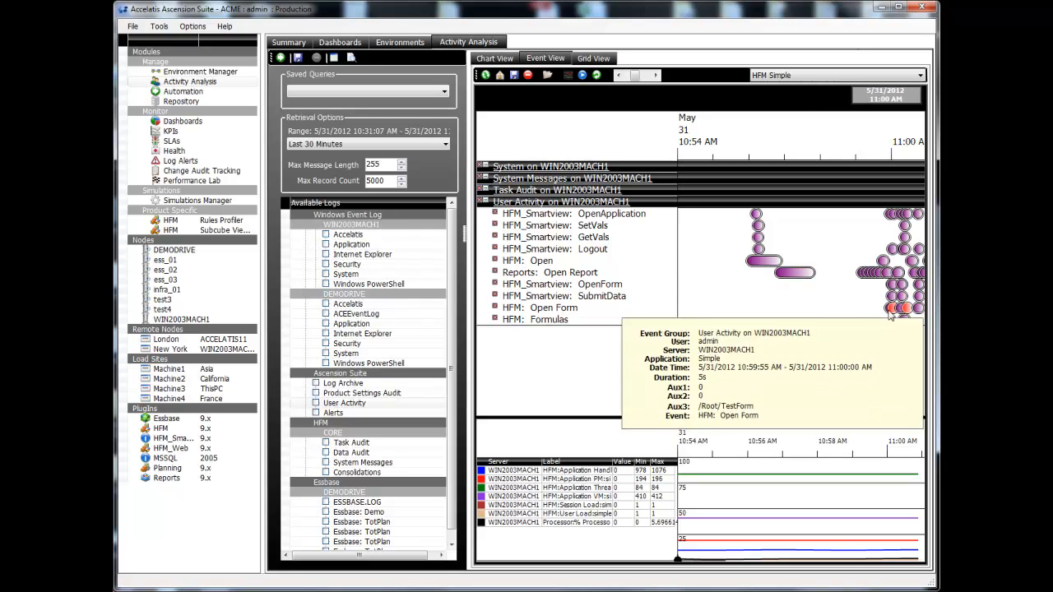
{"action": "left_click_drag", "start_coordinate": [846, 97], "coordinate": [921, 102]}
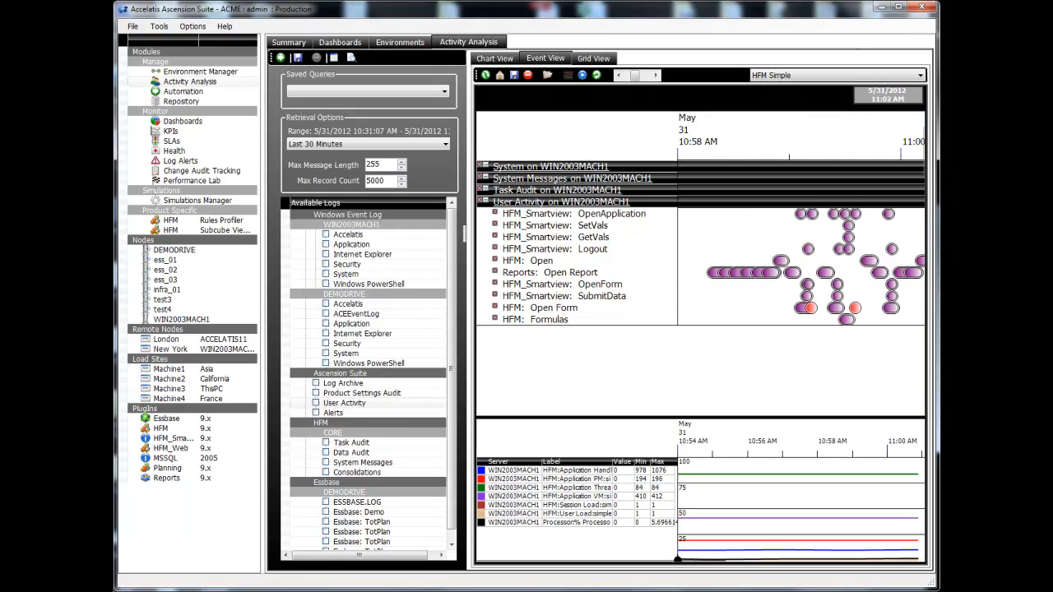
{"action": "mouse_move", "coordinate": [857, 308]}
{"action": "mouse_move", "coordinate": [765, 281]}
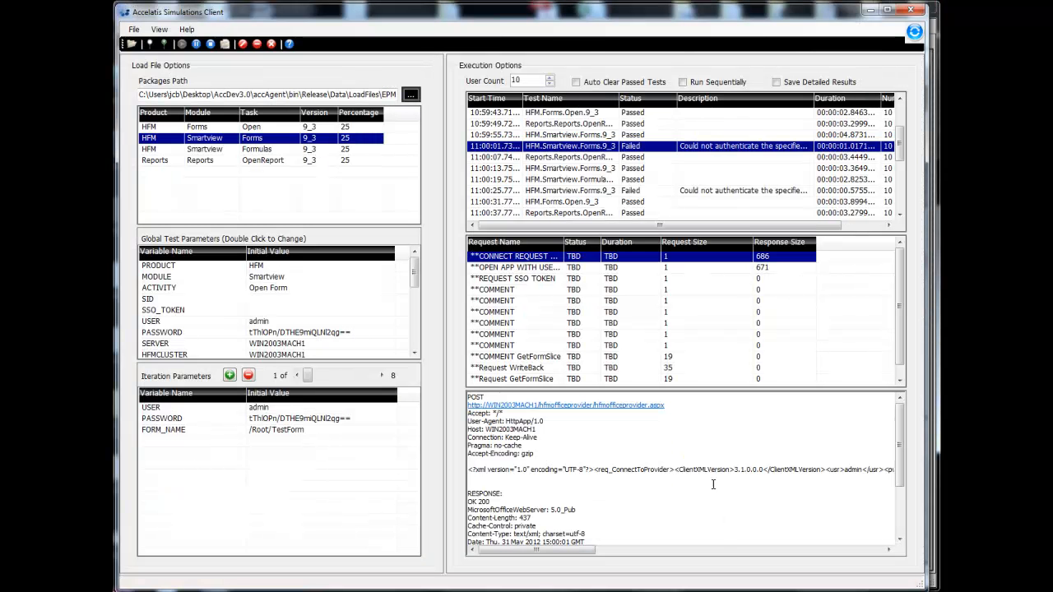
- Hide the request details in the Simulations Client, switch to the Ascension Suite and start playback of the event timeline
{"action": "left_click", "coordinate": [164, 46]}
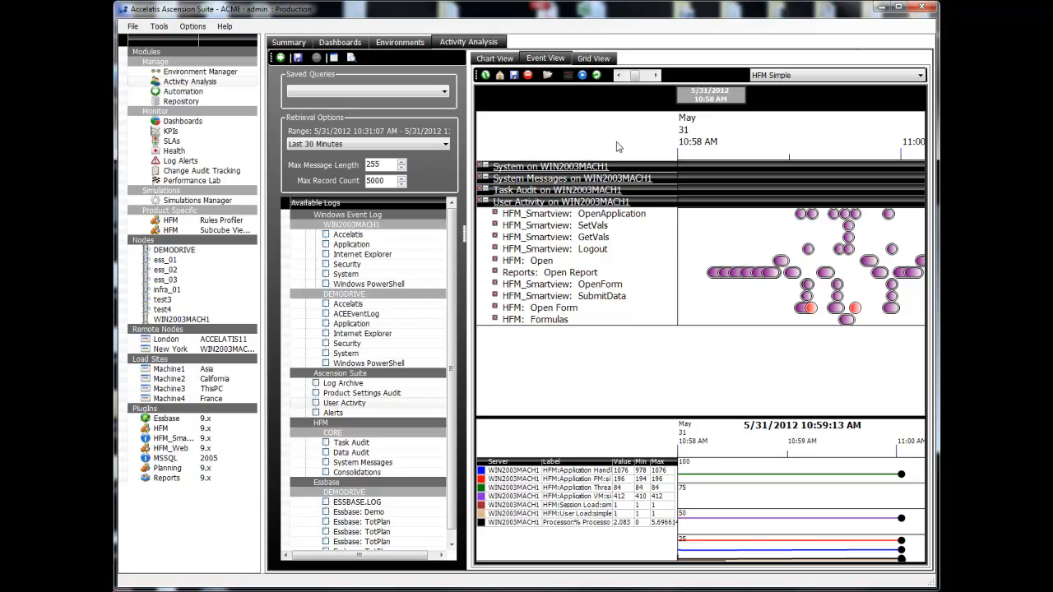
{"action": "mouse_move", "coordinate": [732, 273]}
{"action": "left_click", "coordinate": [582, 75]}
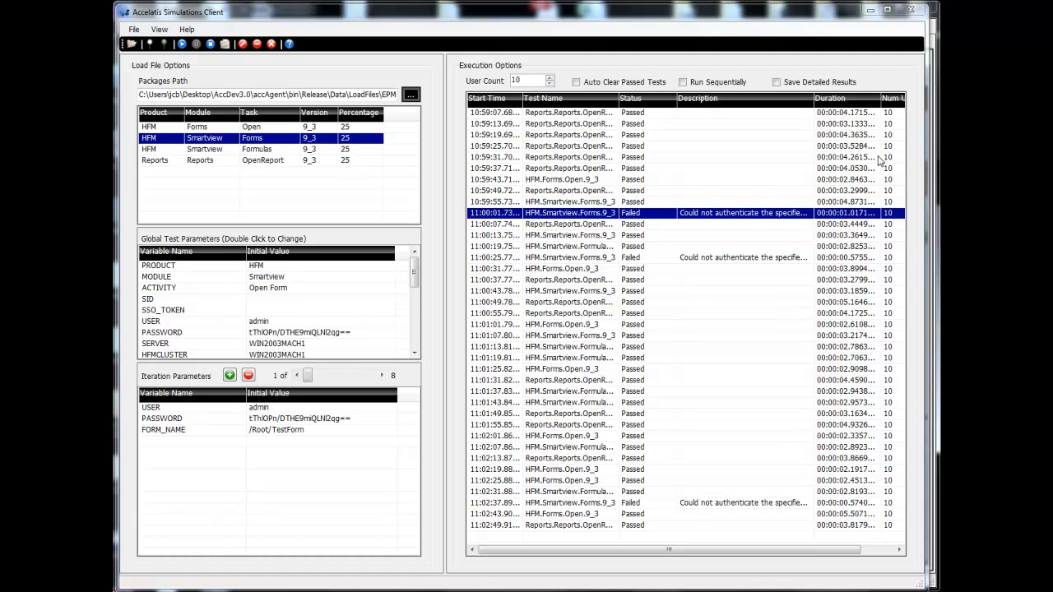
- Narrow the Description column to show Num Users, and rerun the load simulation with the user count raised to 30 during the run
{"action": "left_click_drag", "start_coordinate": [813, 99], "coordinate": [763, 102]}
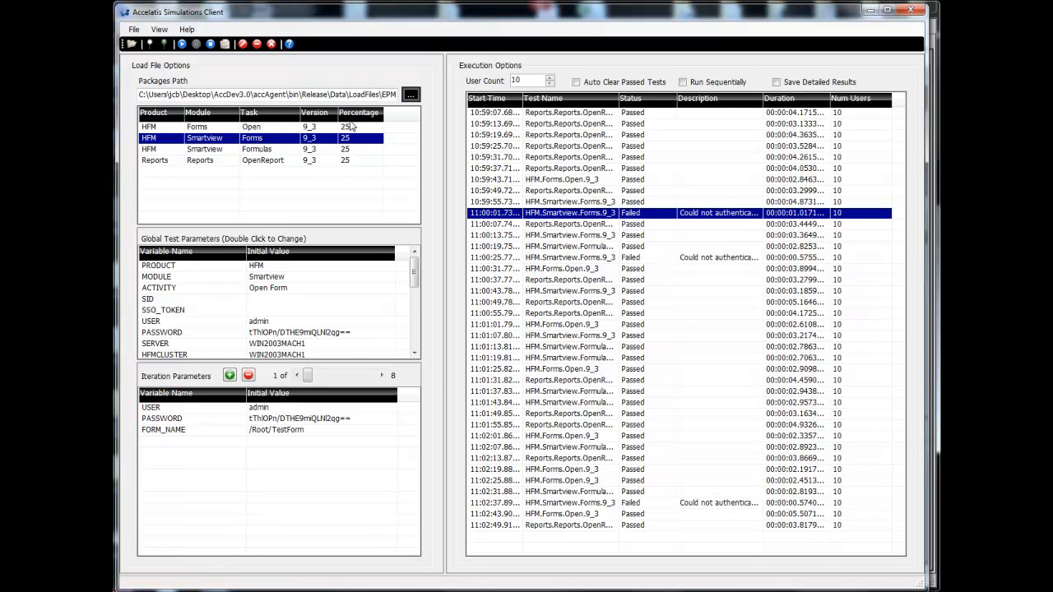
{"action": "left_click", "coordinate": [181, 43]}
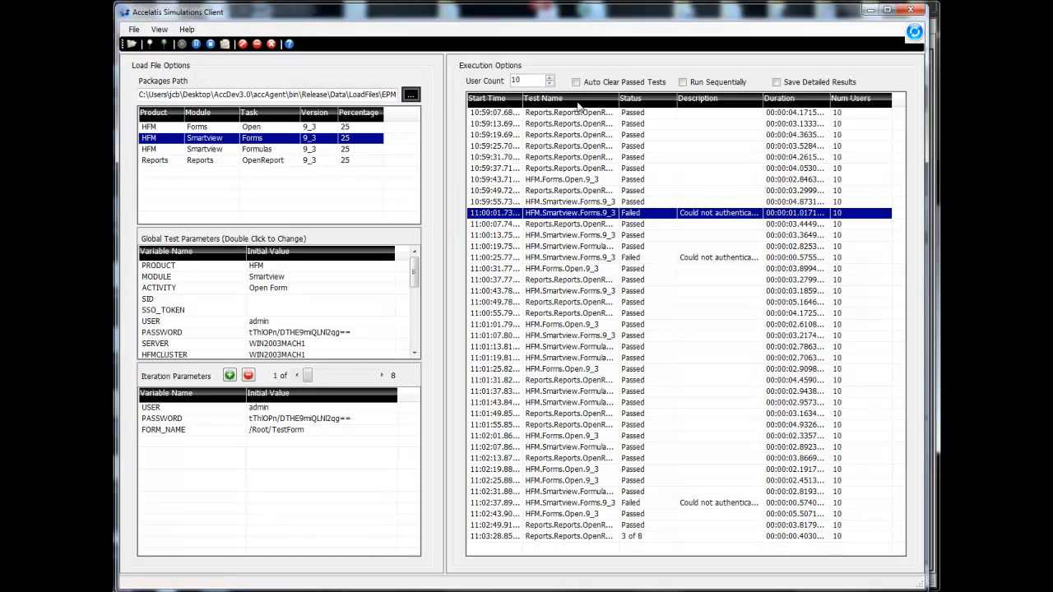
{"action": "double_click", "coordinate": [539, 83]}
{"action": "type", "text": "30"}
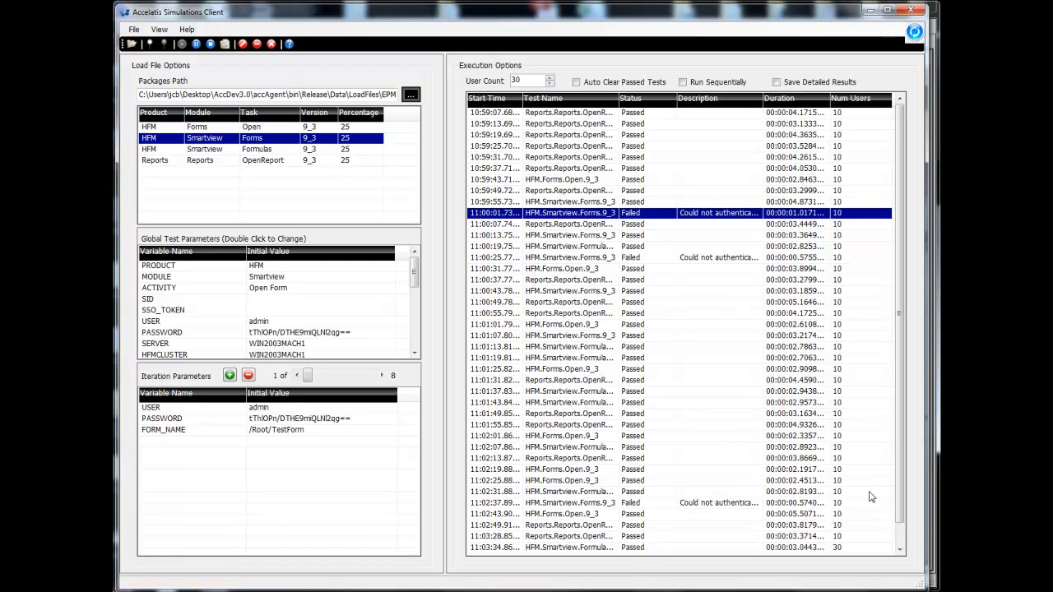
- Examine the newest test results of the running simulation, checking status, duration and number of users for each 30-user test
{"action": "left_click", "coordinate": [901, 550]}
{"action": "left_click", "coordinate": [901, 550]}
{"action": "left_click", "coordinate": [901, 550]}
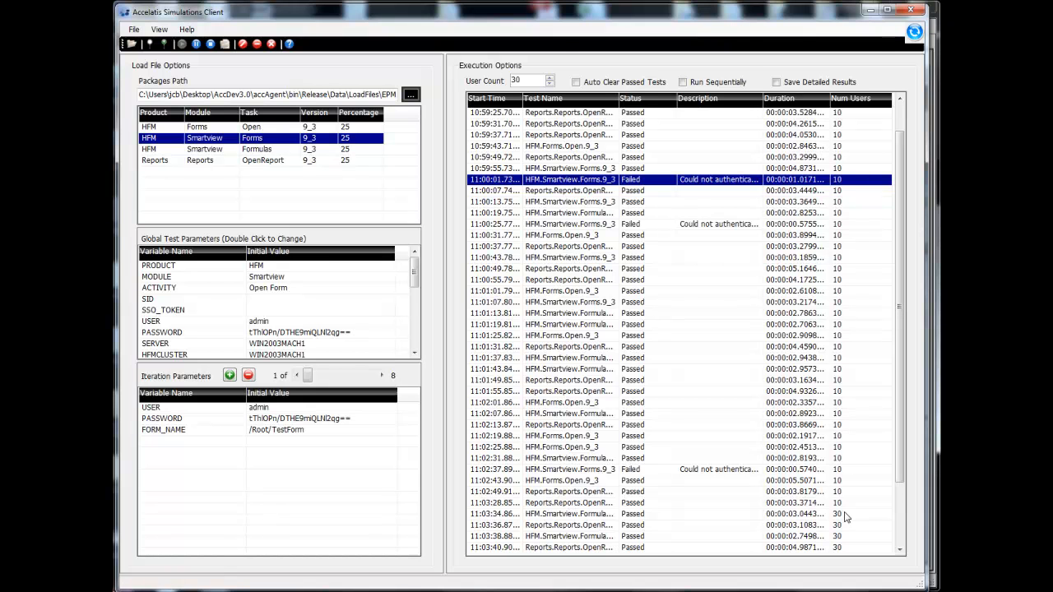
{"action": "left_click", "coordinate": [897, 532]}
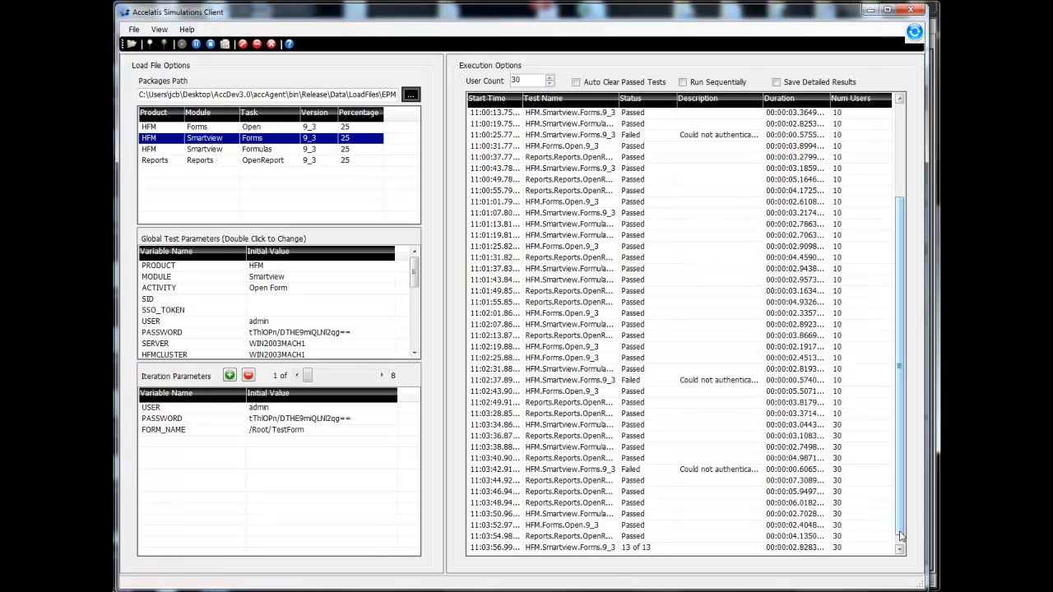
{"action": "left_click", "coordinate": [900, 548]}
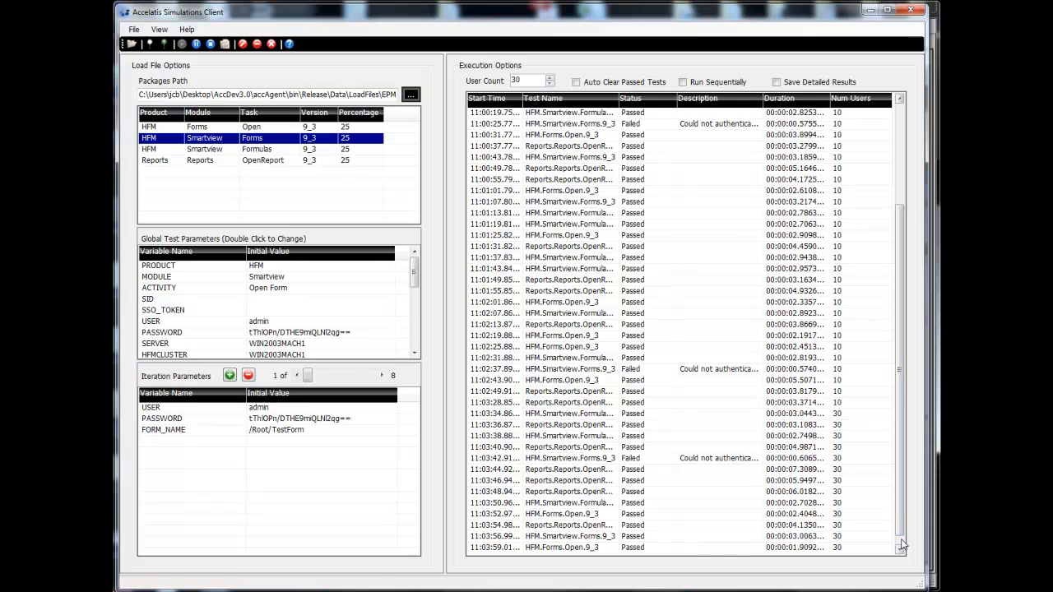